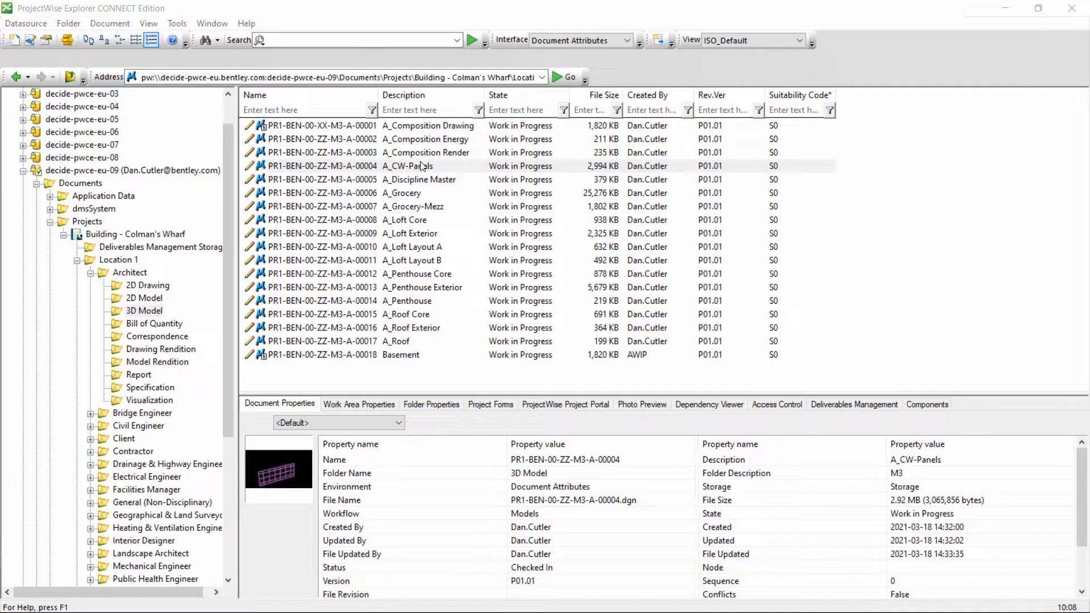
# Step: Start a new document with the Advanced Document Creation Wizard, accepting Architect's 3D Model folder as the target
pyautogui.click(301, 381)
pyautogui.rightClick(301, 381)
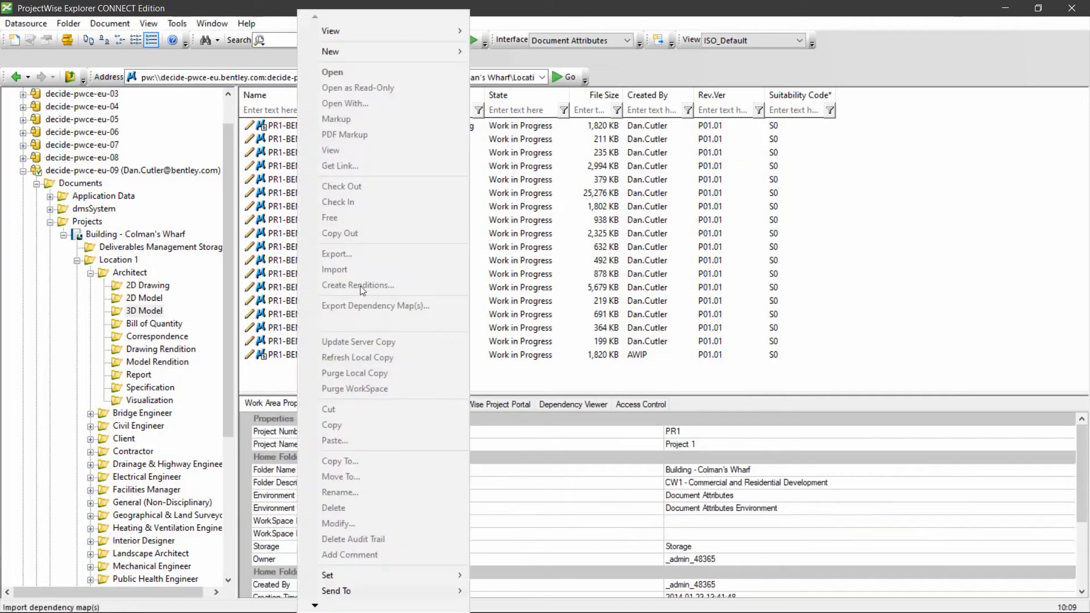
pyautogui.moveTo(376, 50)
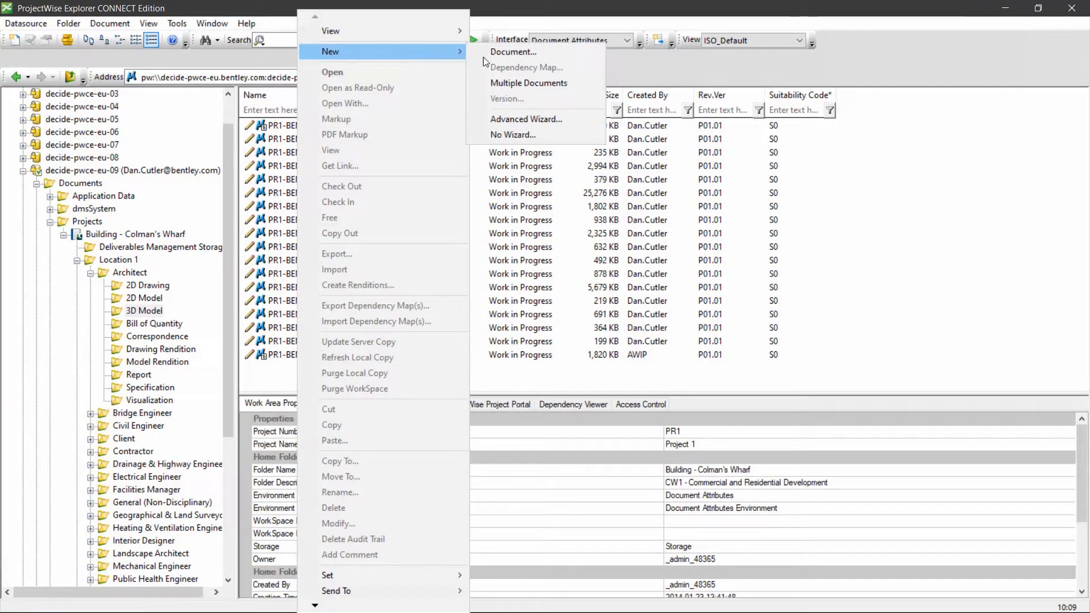
pyautogui.click(537, 54)
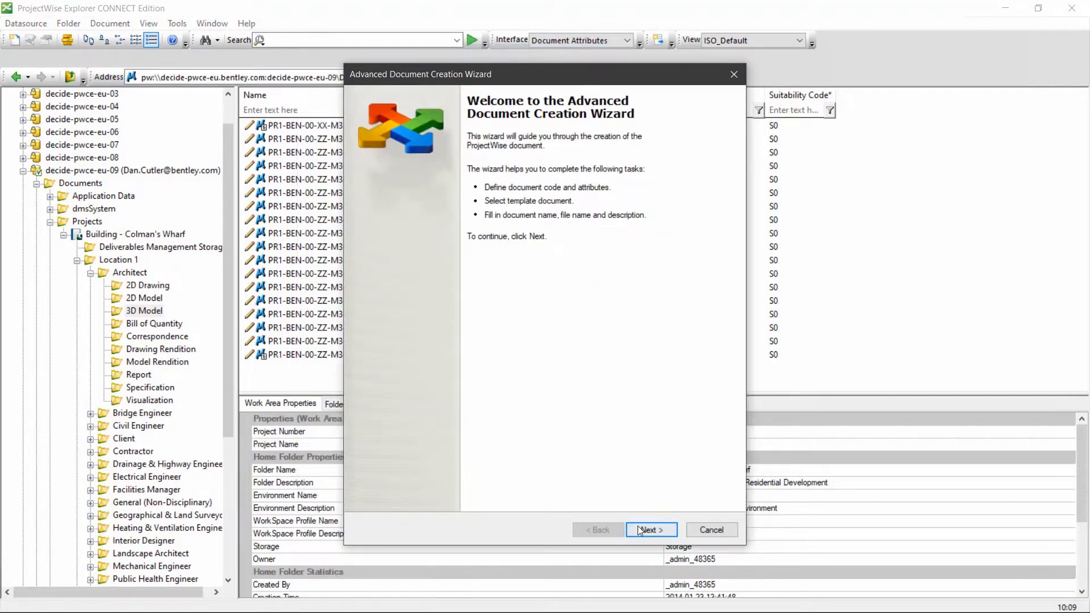
pyautogui.click(635, 533)
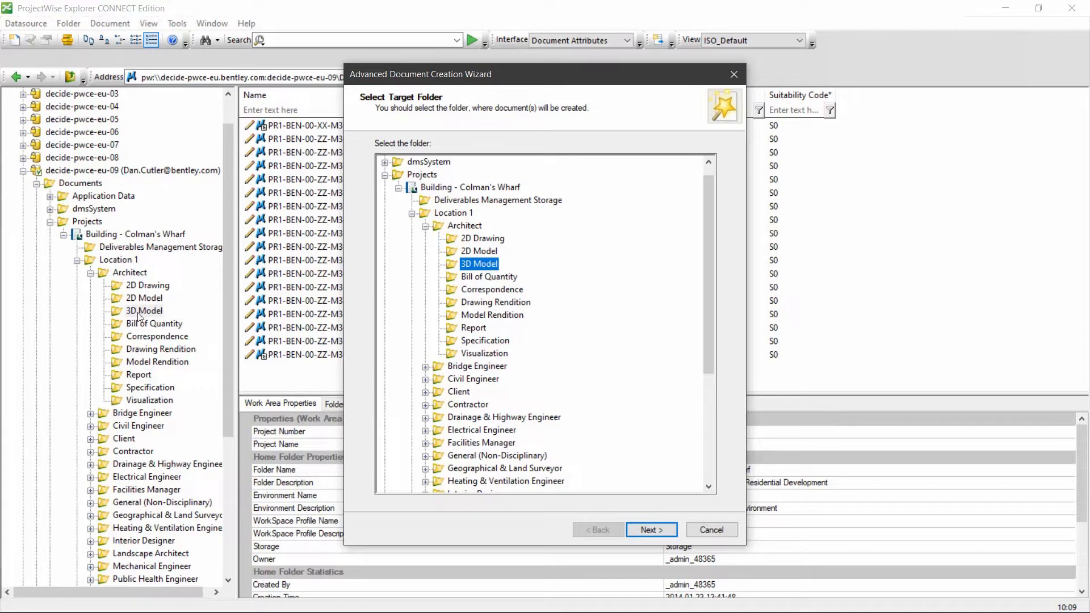
pyautogui.click(635, 531)
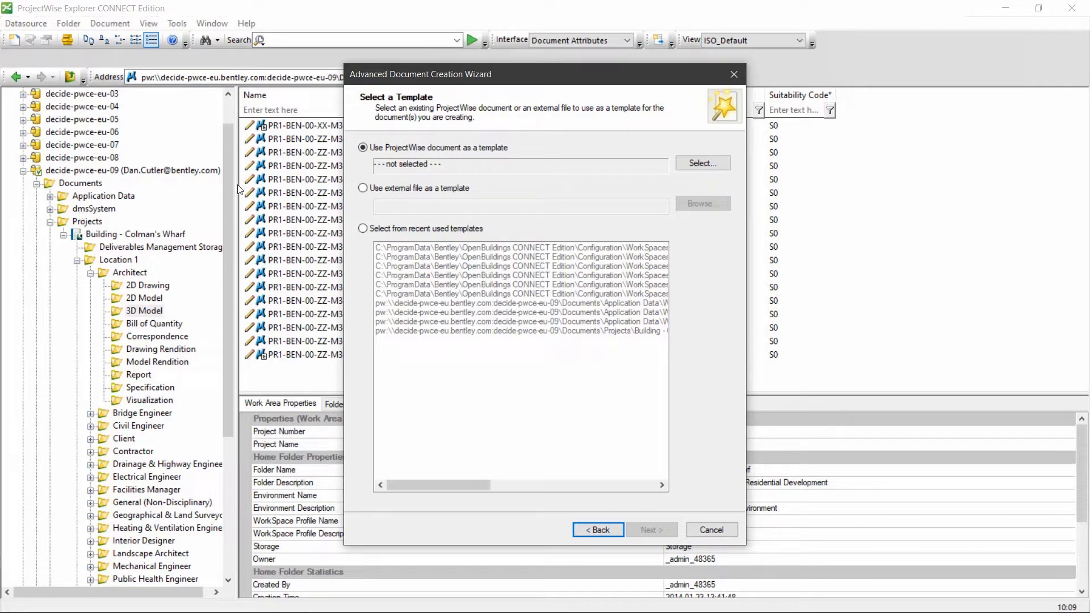
# Step: Choose the first A_Composition Drawing.dgn from the recently used templates as the document's template
pyautogui.click(387, 227)
pyautogui.moveTo(418, 486); pyautogui.dragTo(598, 478)
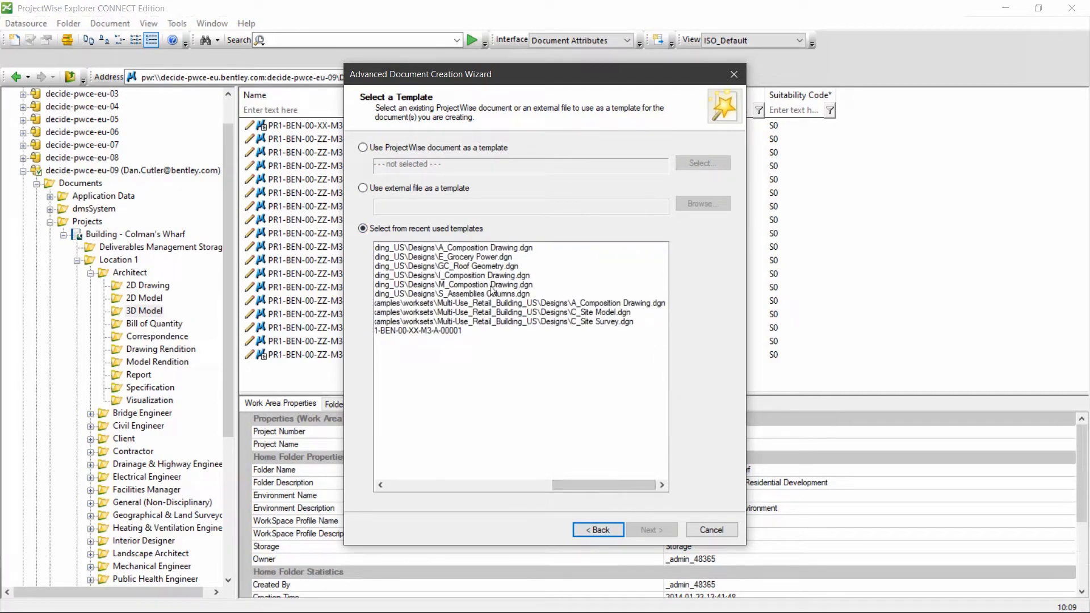
pyautogui.click(482, 250)
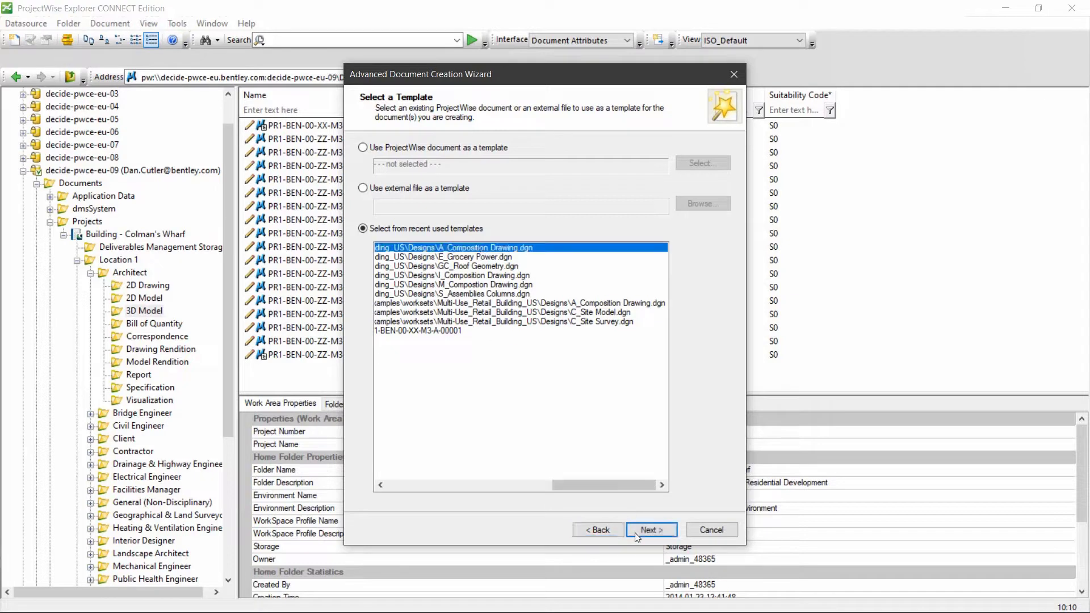
pyautogui.click(640, 533)
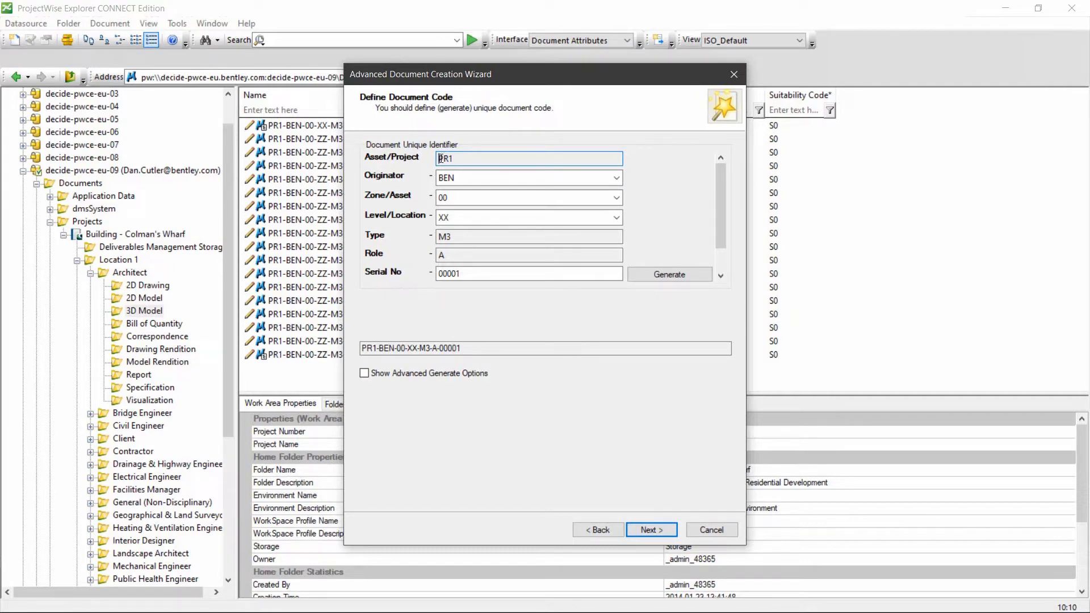
# Step: Define the document code with originator BEN, zone 00 and level/location ZZ (Multiple Levels)
pyautogui.click(460, 179)
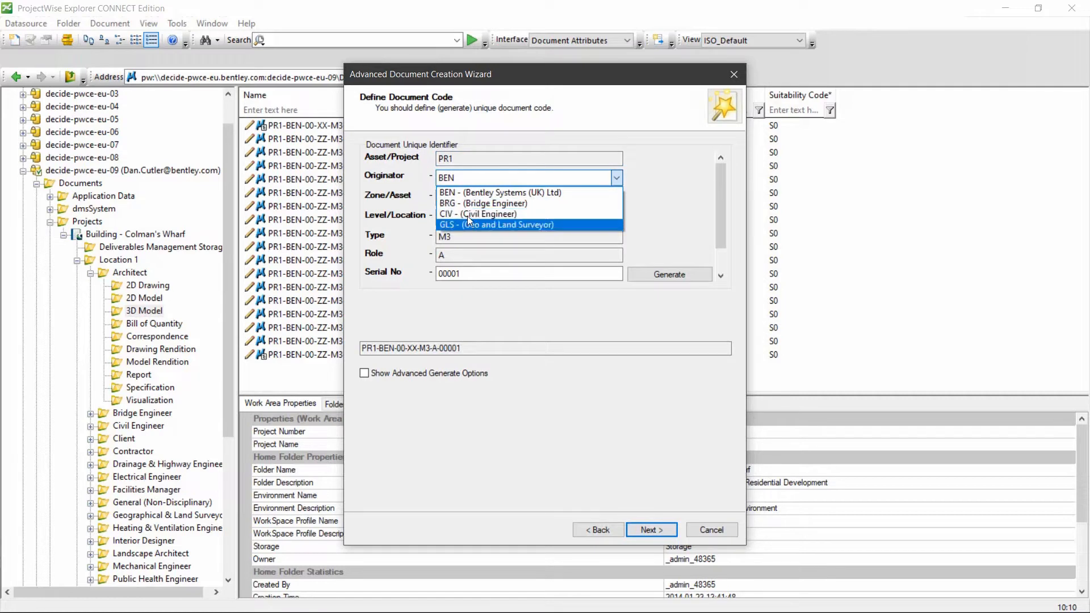
pyautogui.click(471, 175)
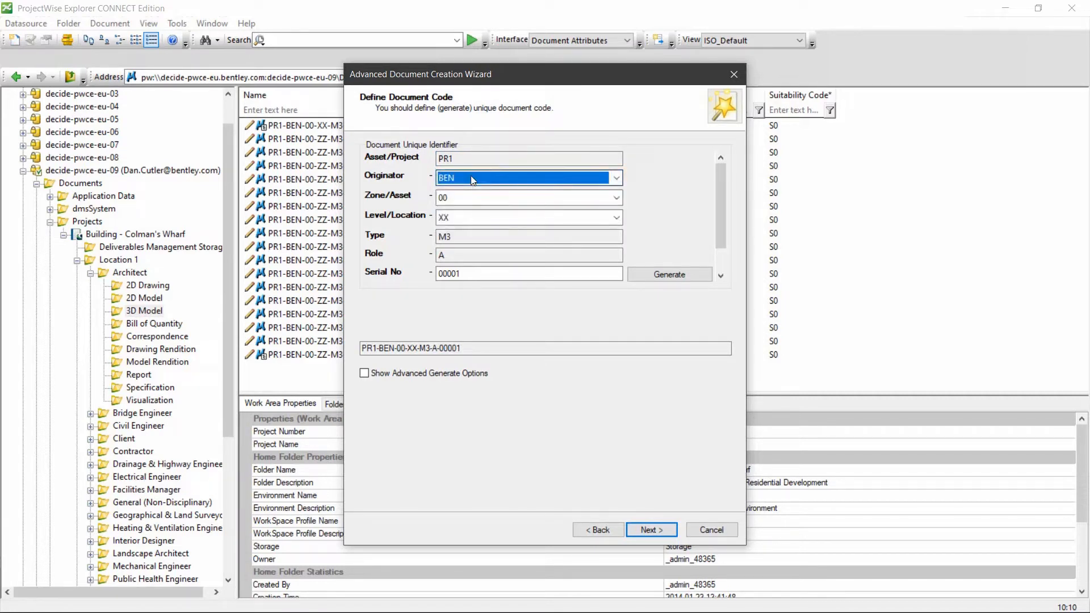
pyautogui.press('Tab')
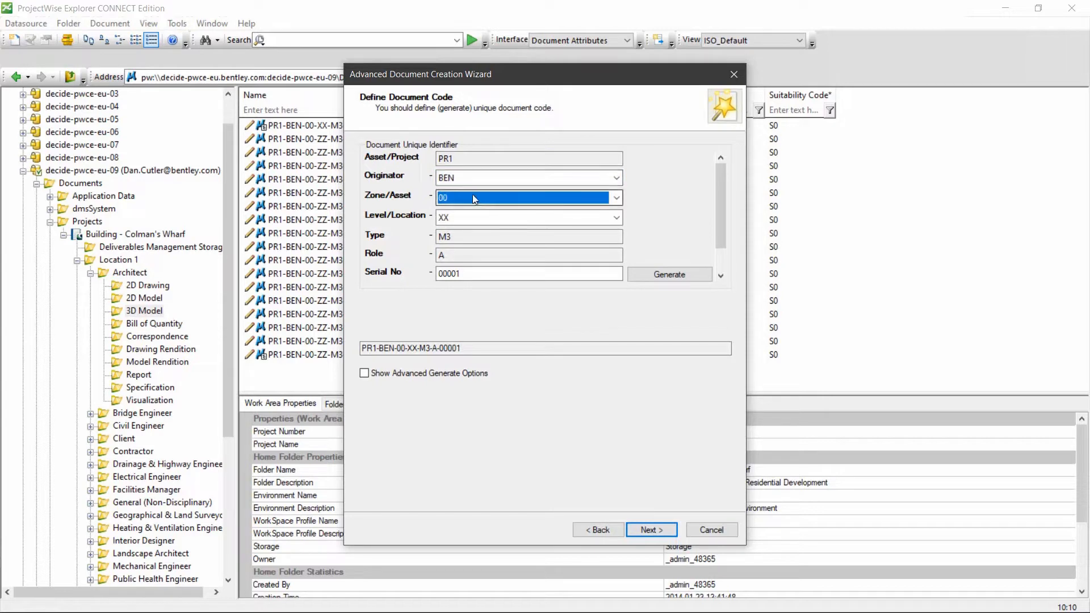
pyautogui.click(472, 195)
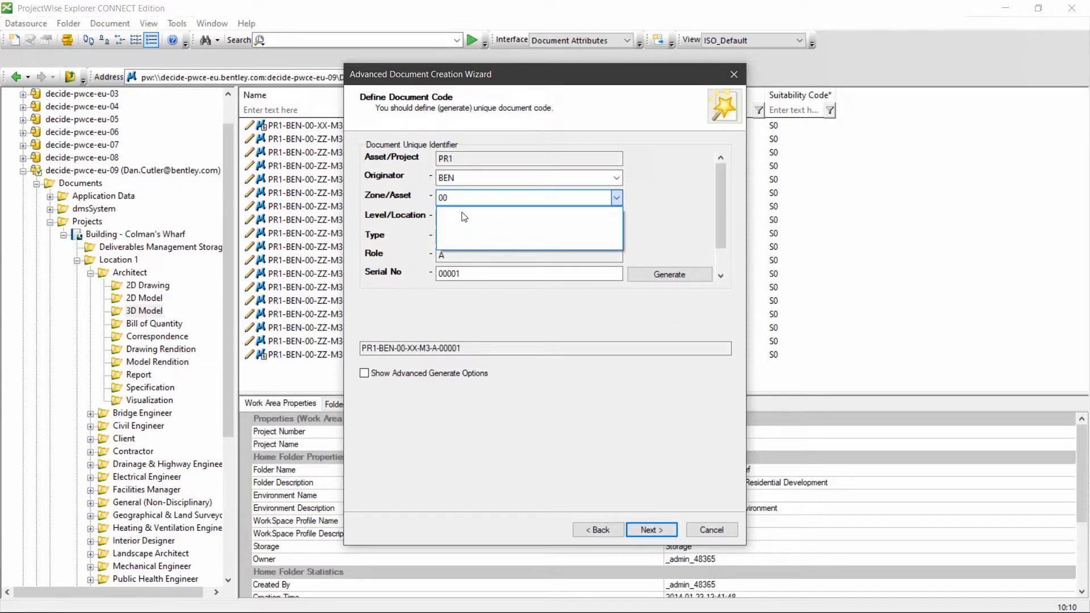
pyautogui.click(462, 195)
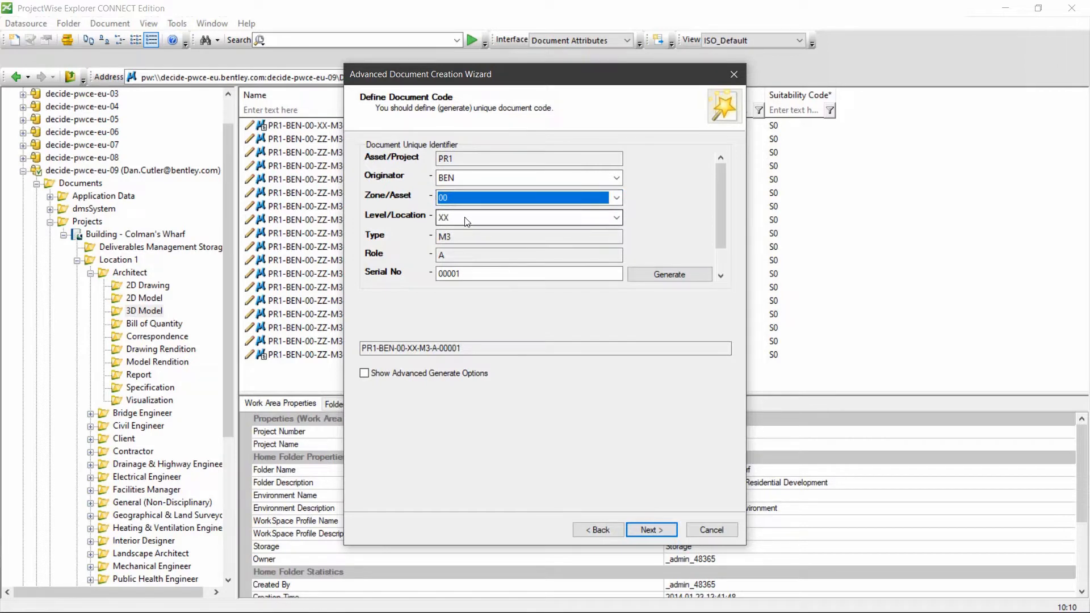
pyautogui.click(466, 221)
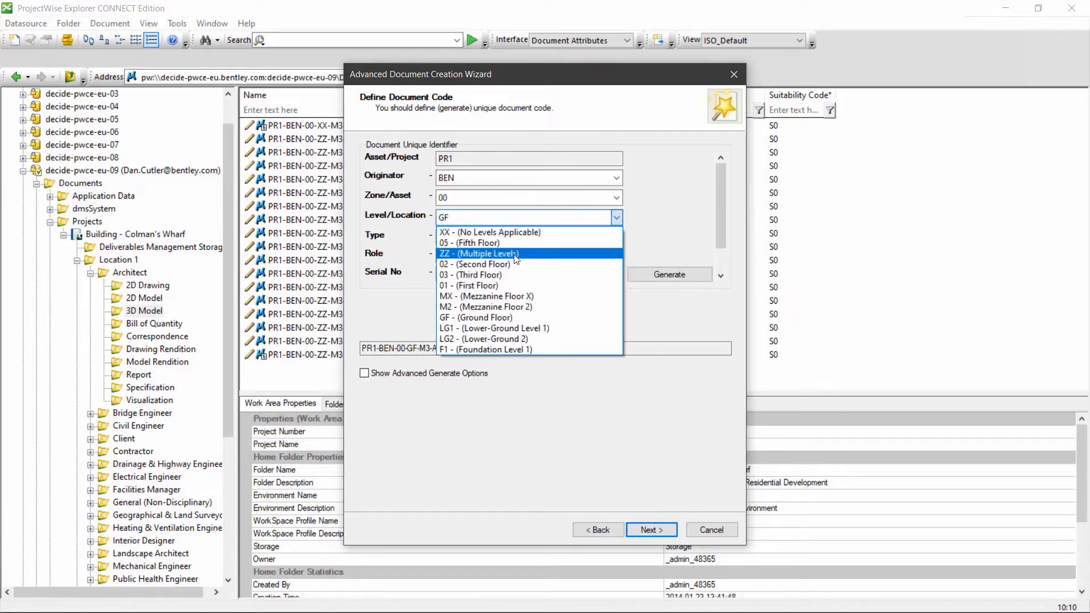
pyautogui.click(515, 260)
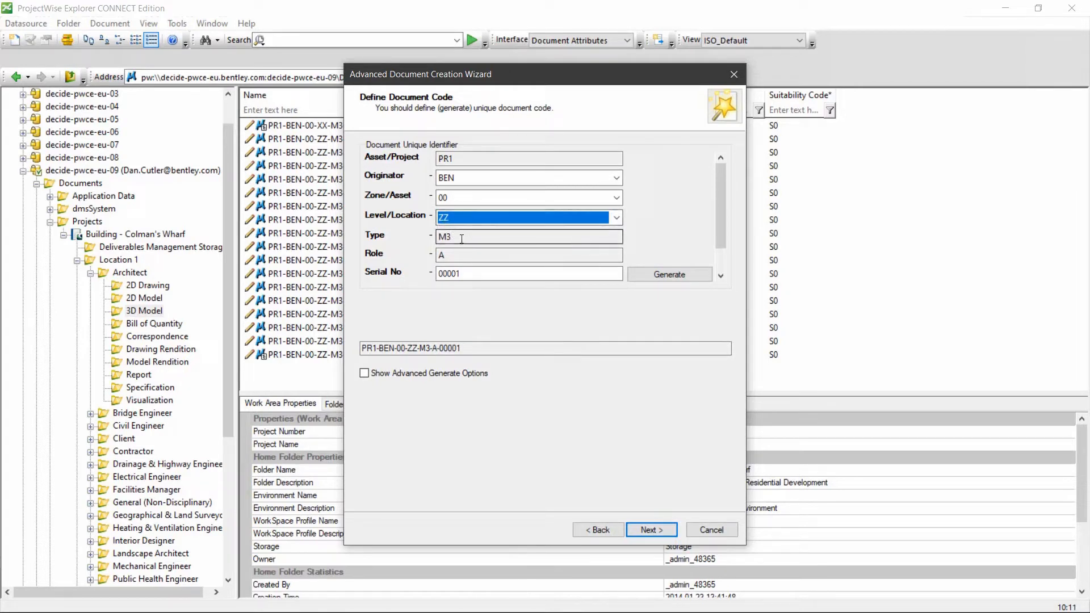
# Step: Generate a new serial number for the document code, overwriting the existing one, and continue to the document properties
pyautogui.click(467, 236)
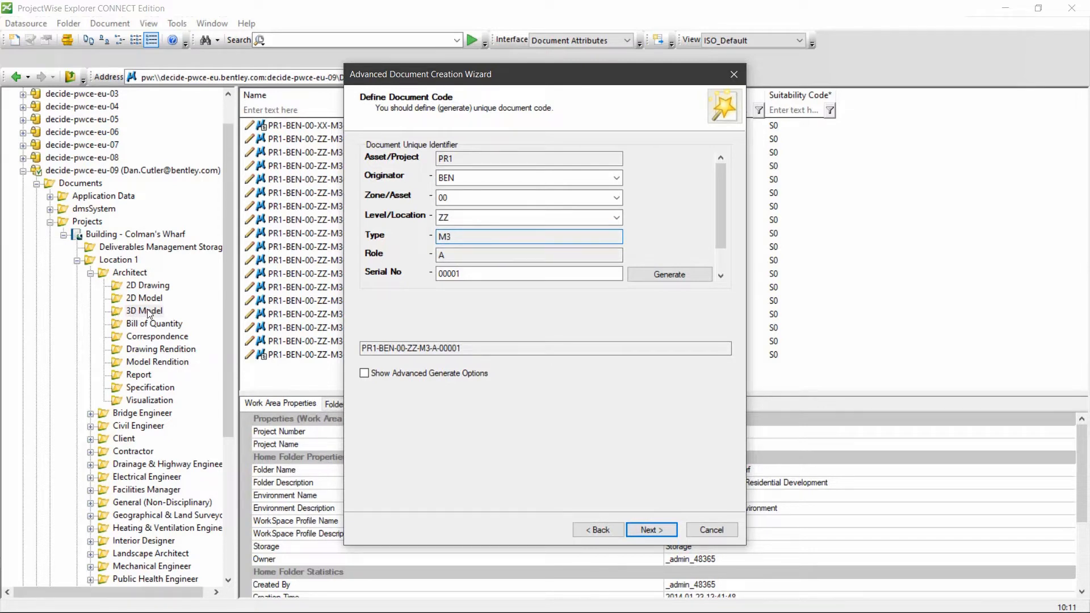
pyautogui.click(455, 258)
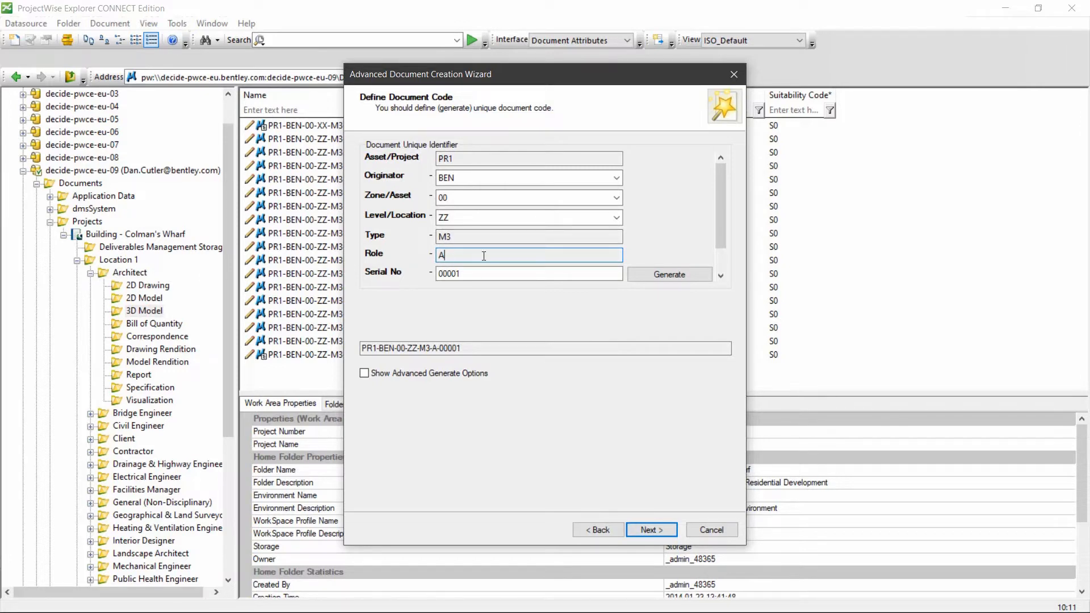
pyautogui.click(642, 274)
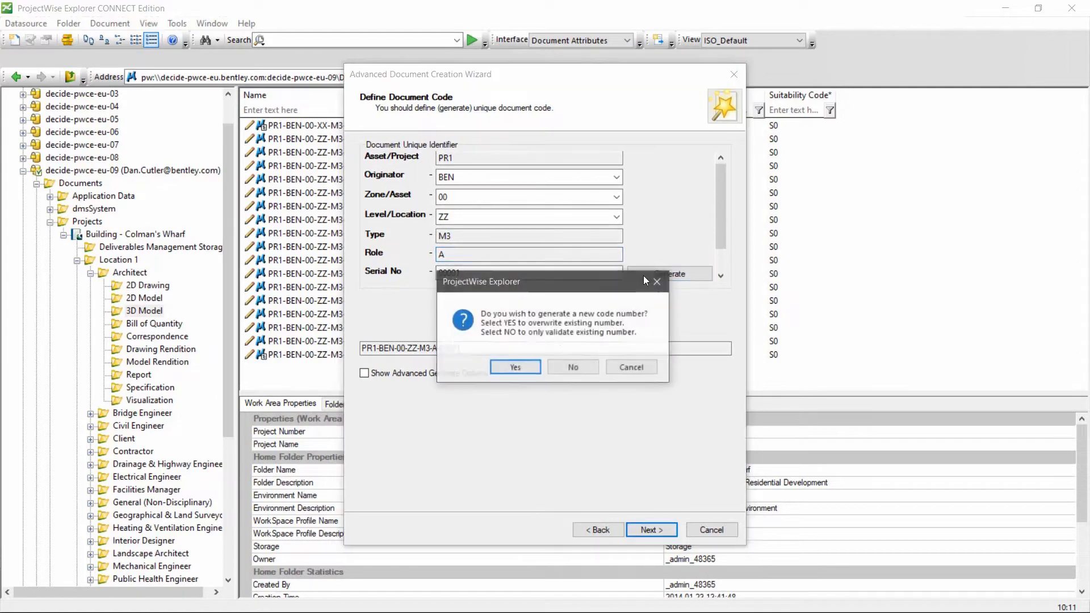
pyautogui.click(525, 368)
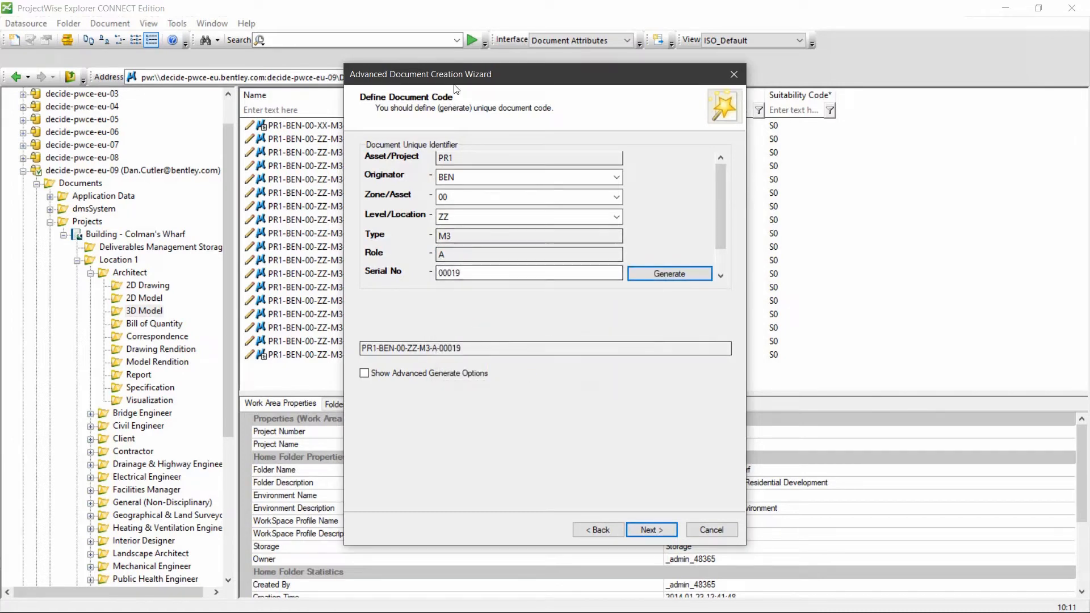
pyautogui.moveTo(463, 73); pyautogui.dragTo(573, 63)
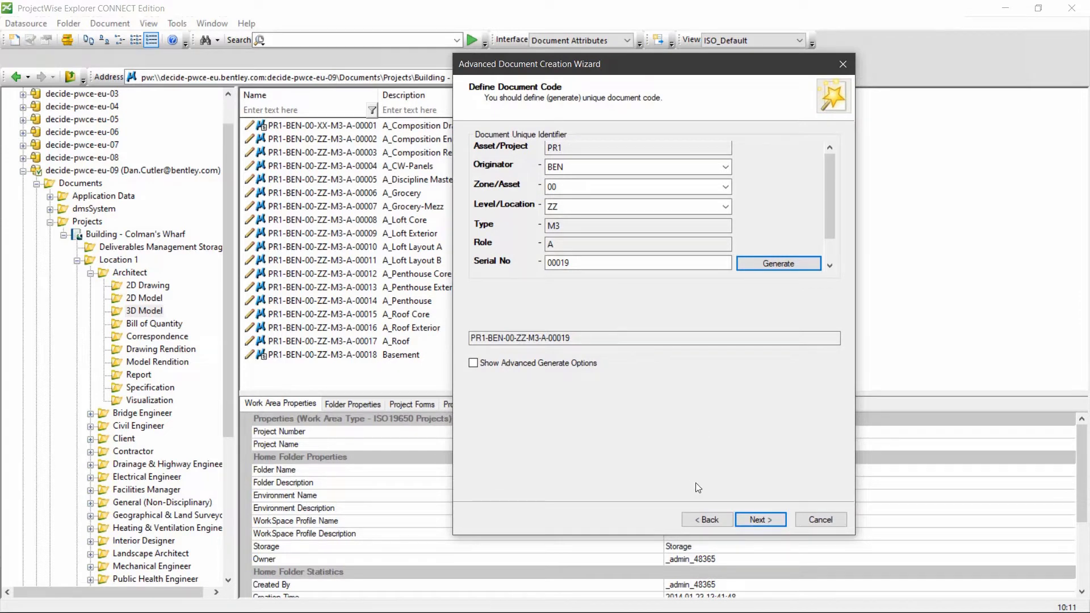
pyautogui.click(757, 520)
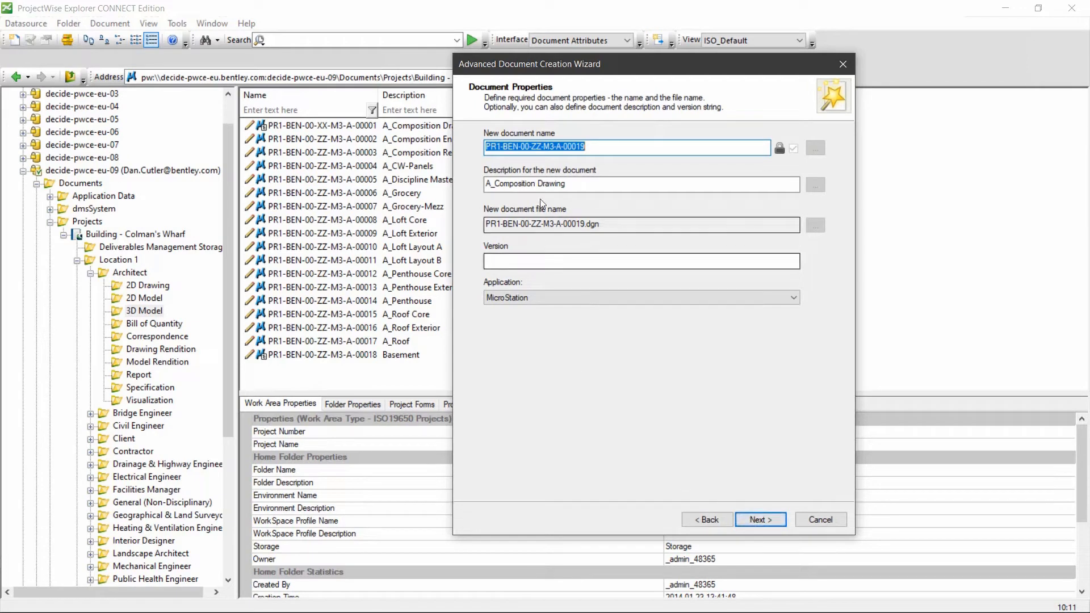
# Step: Set the new document's description to "Concept Design", leave the version blank and continue to the attributes
pyautogui.click(585, 185)
pyautogui.moveTo(585, 185); pyautogui.dragTo(412, 227)
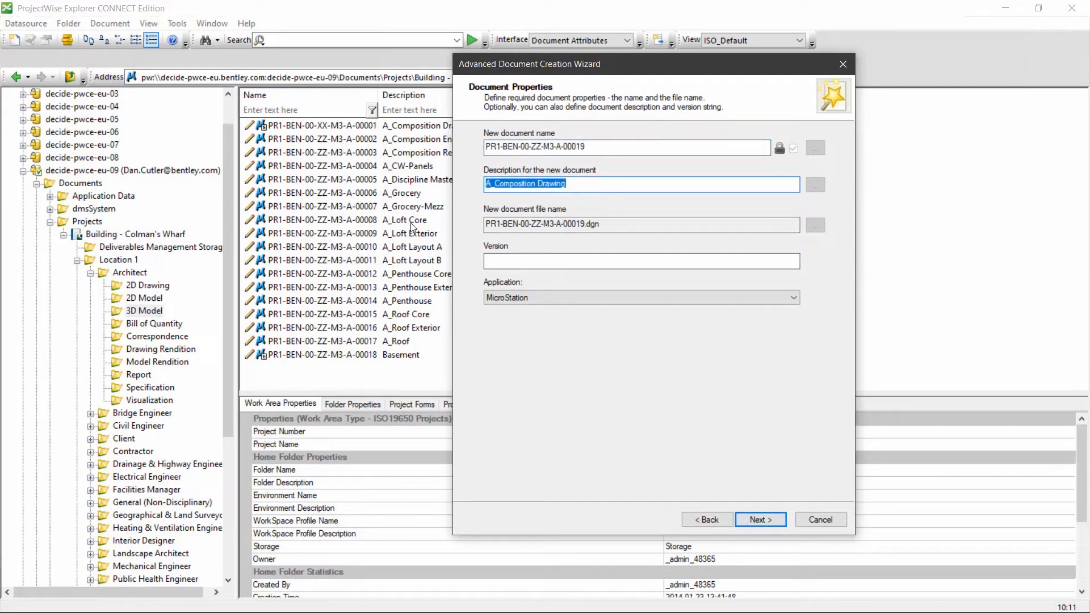
pyautogui.write('C')
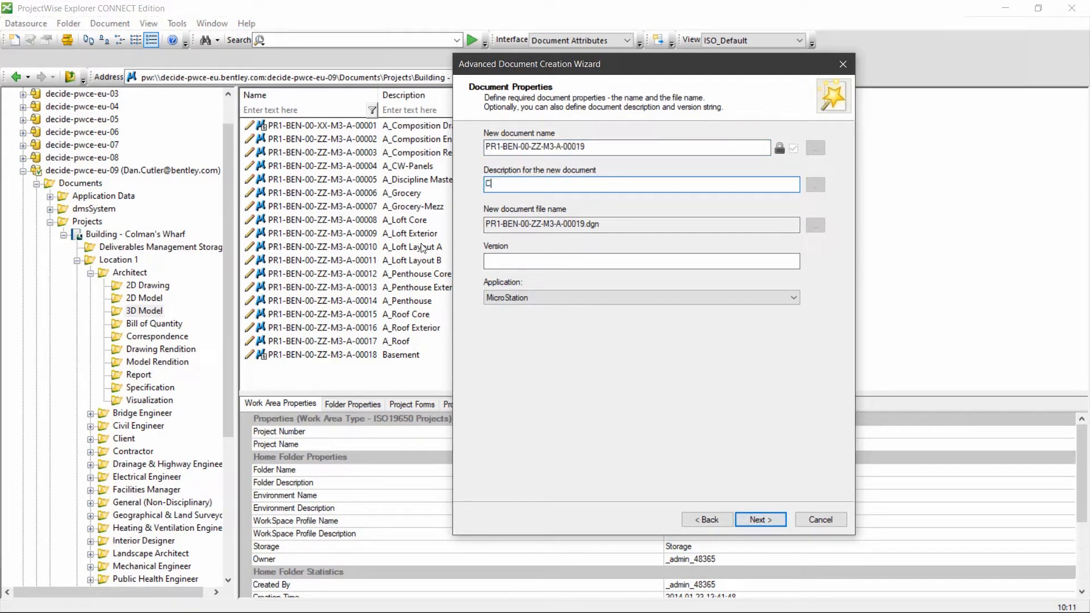
pyautogui.write('oncept Design')
pyautogui.click(505, 258)
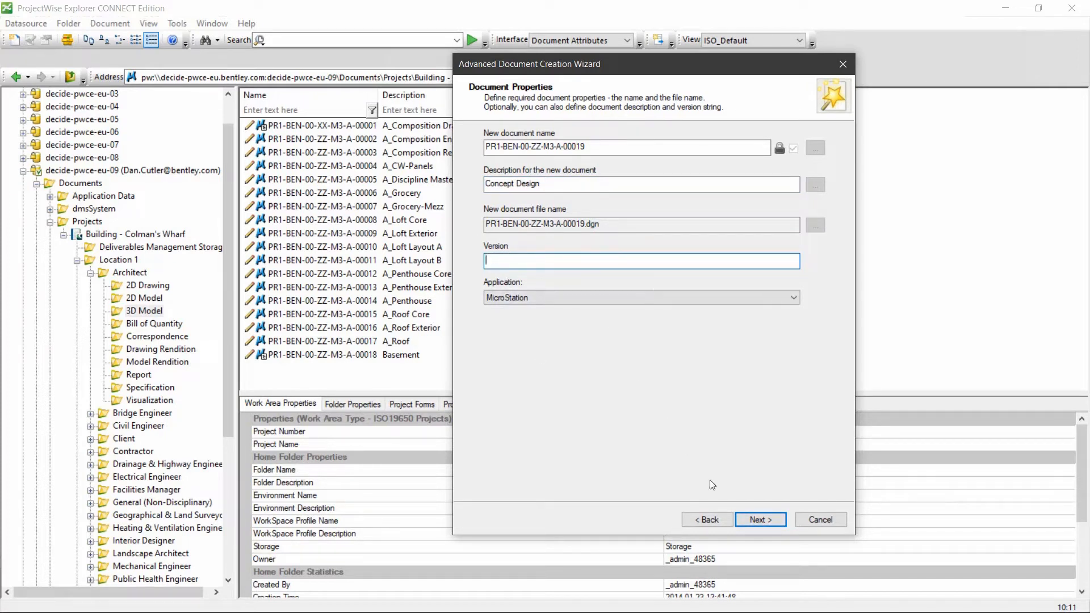
pyautogui.click(741, 519)
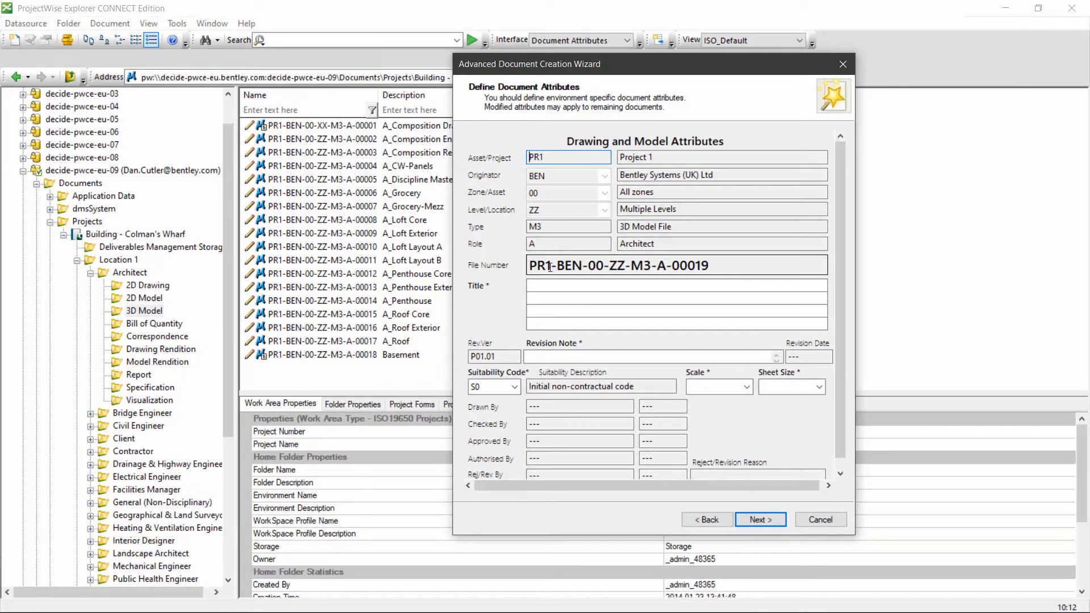
# Step: Fill in the document attributes with title "Concept Design", scale 1:1 and sheet size N/A, leaving the revision note empty
pyautogui.click(558, 284)
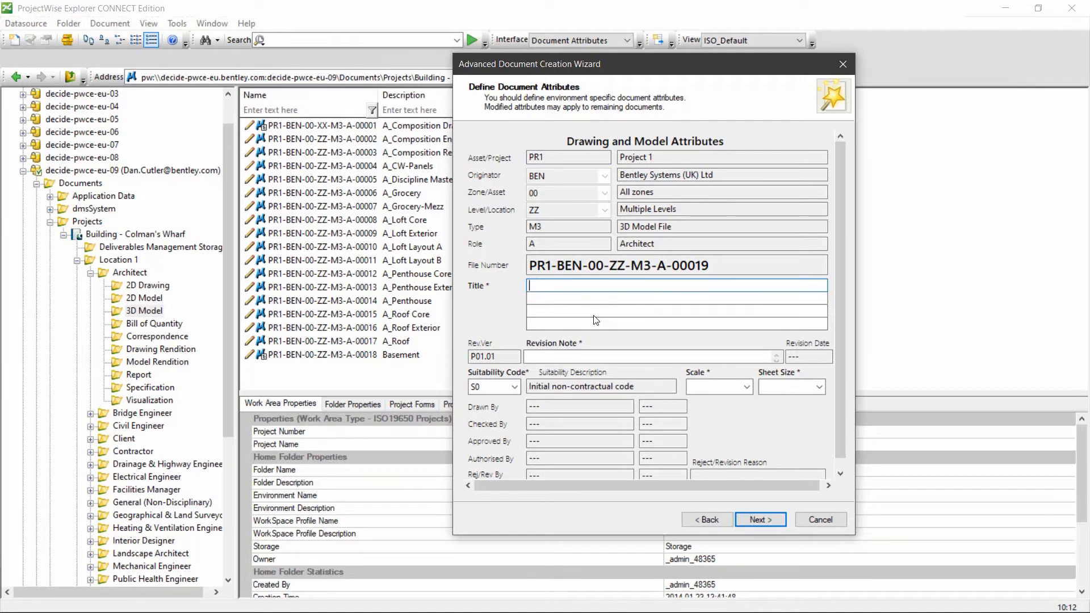
pyautogui.write('Concept Design')
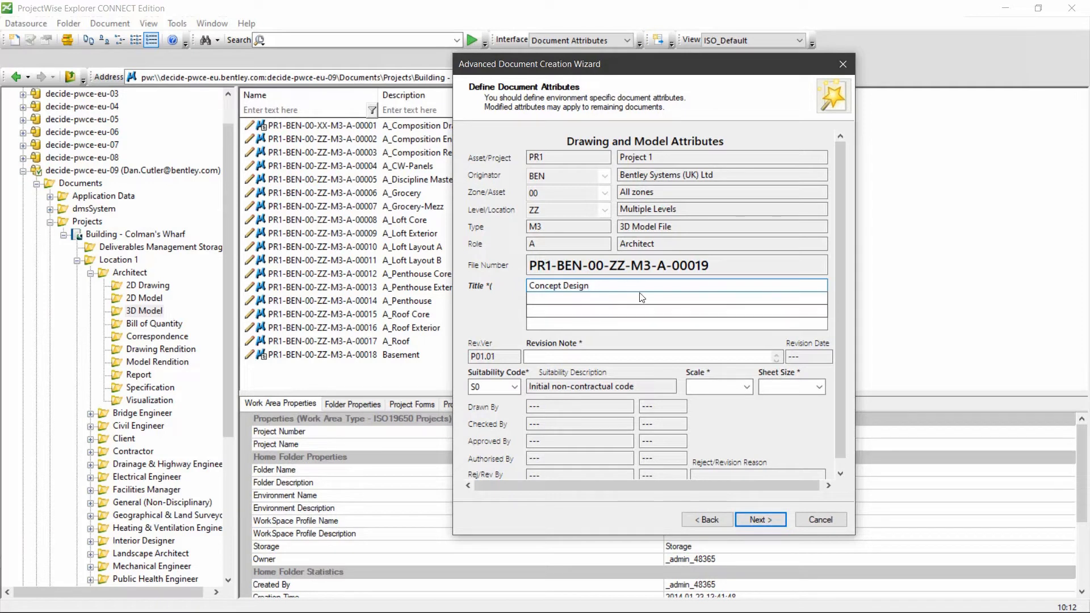
pyautogui.click(715, 390)
pyautogui.click(710, 400)
pyautogui.click(791, 387)
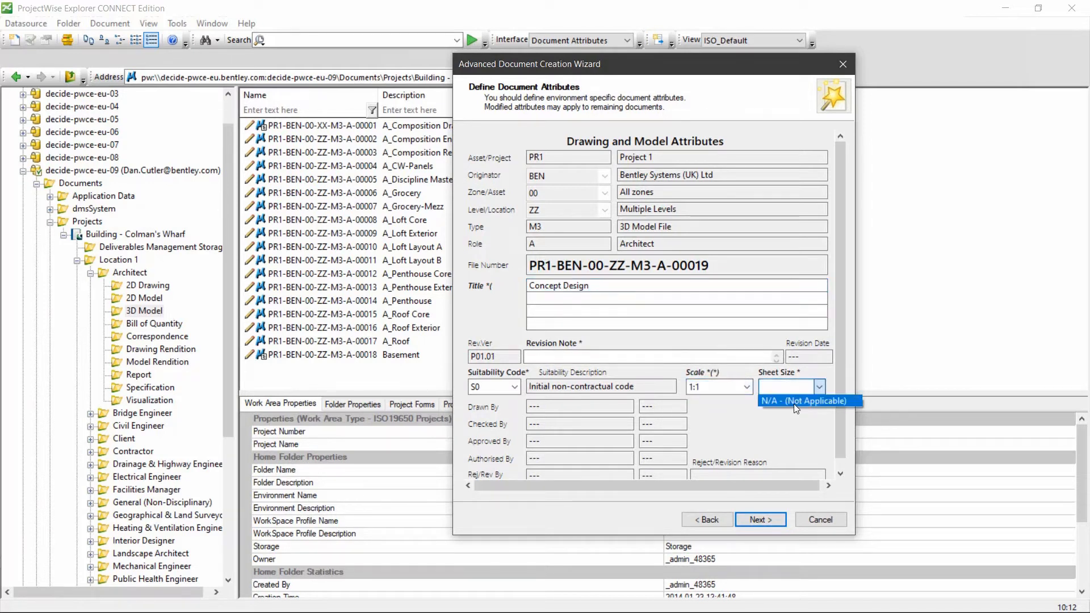
pyautogui.click(795, 400)
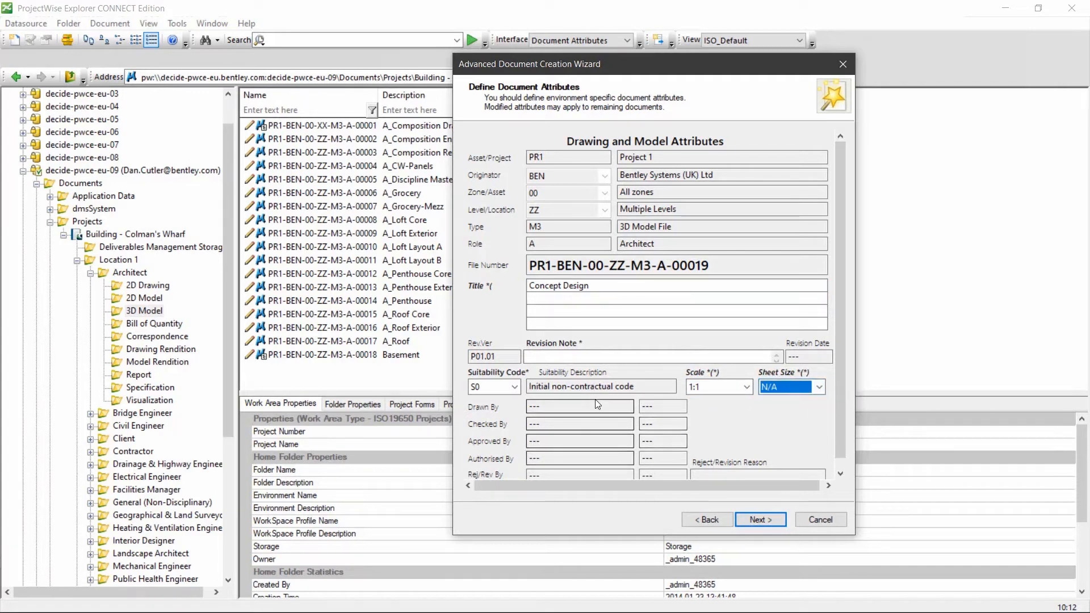
pyautogui.click(532, 356)
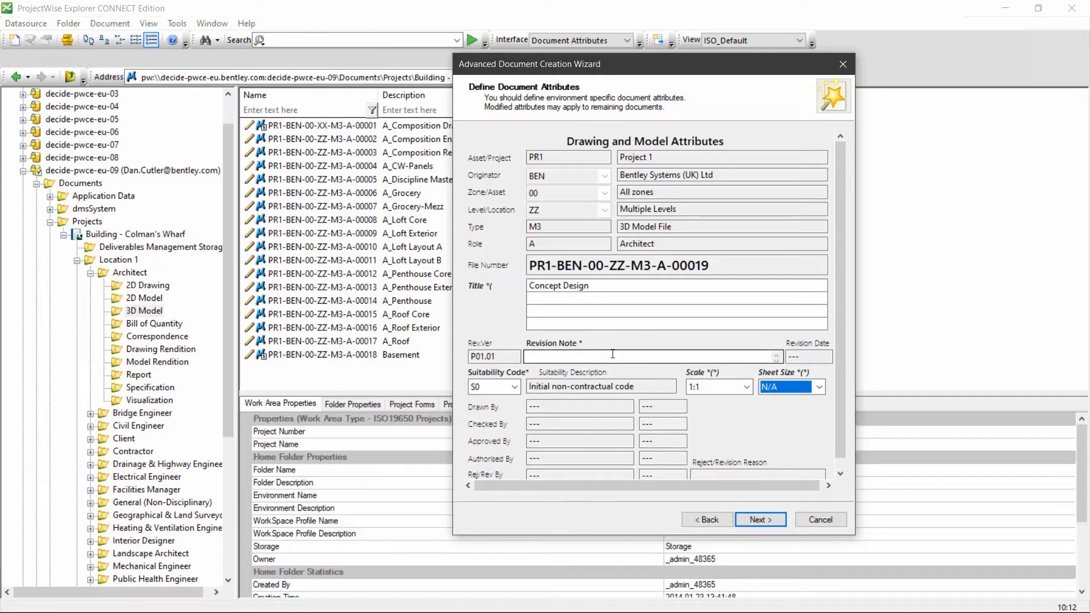
pyautogui.click(751, 521)
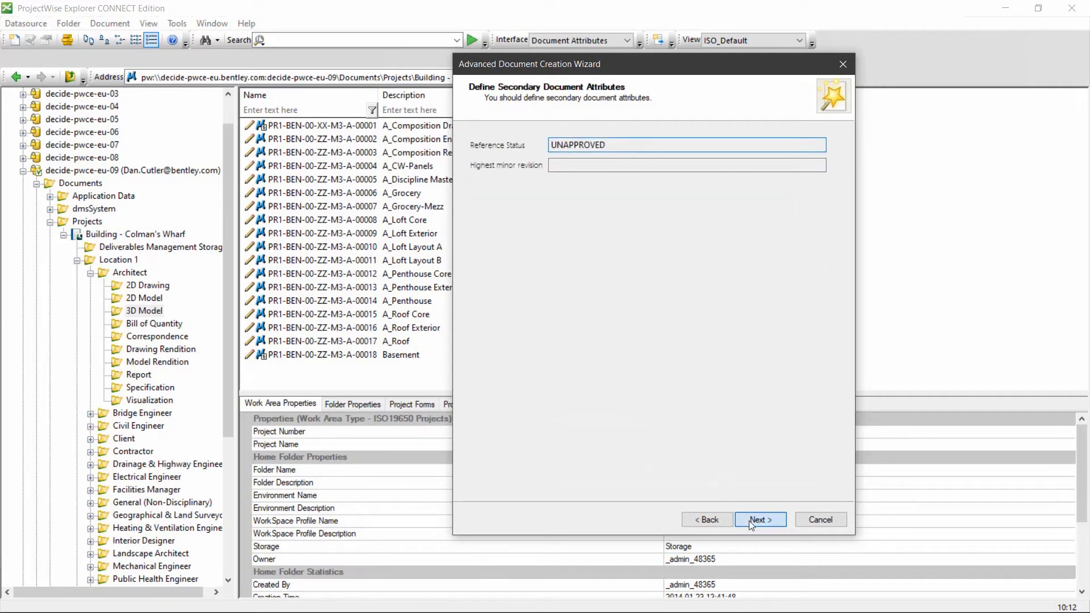
# Step: Accept the secondary attributes, create the document without launching its application, and select the new Concept Design document in the list
pyautogui.click(749, 521)
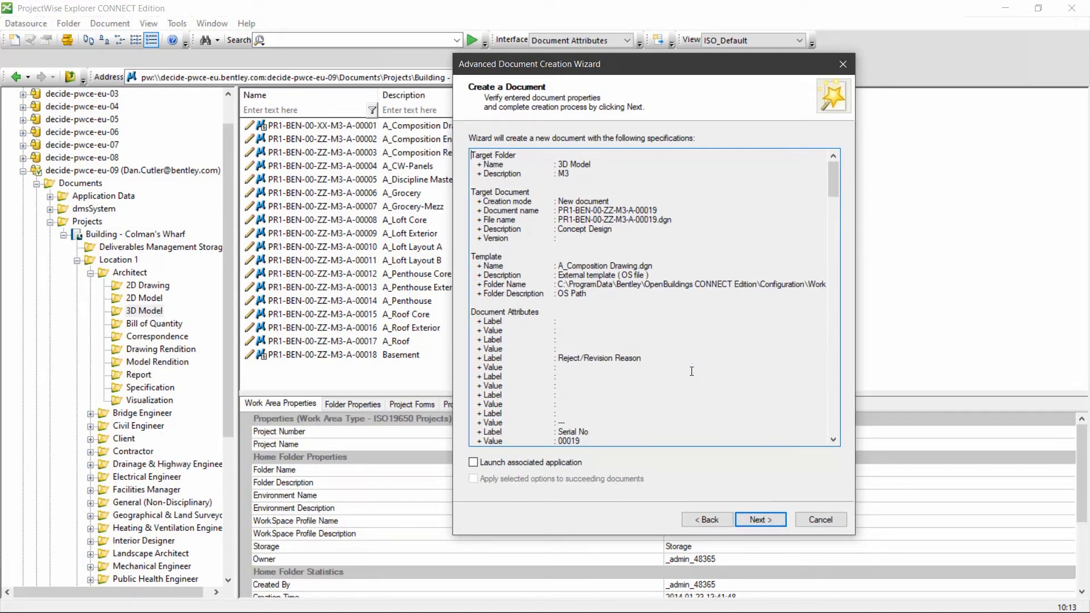
pyautogui.click(745, 523)
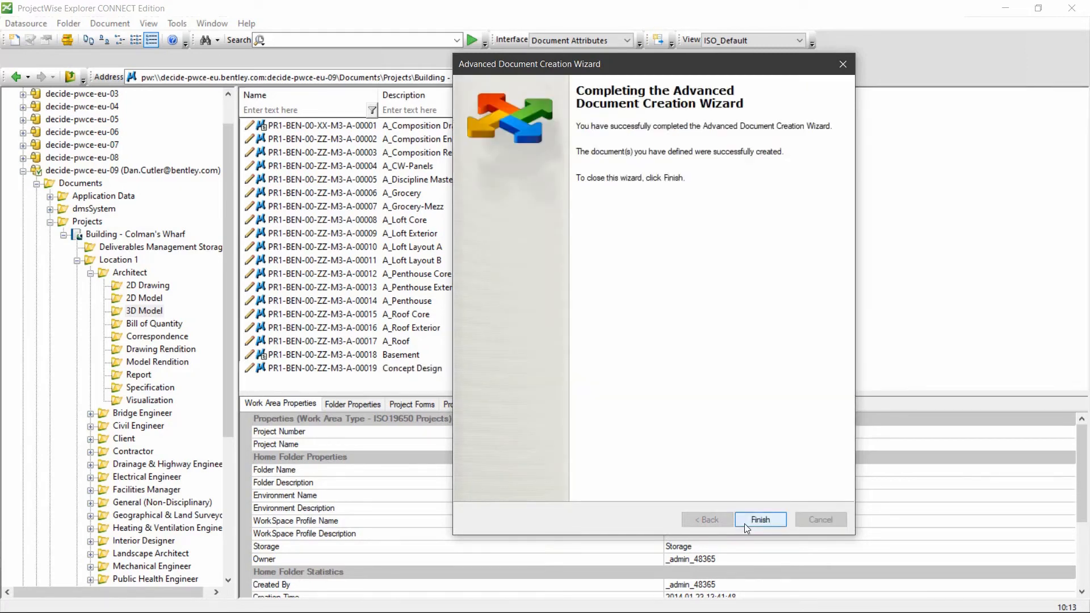
pyautogui.click(746, 525)
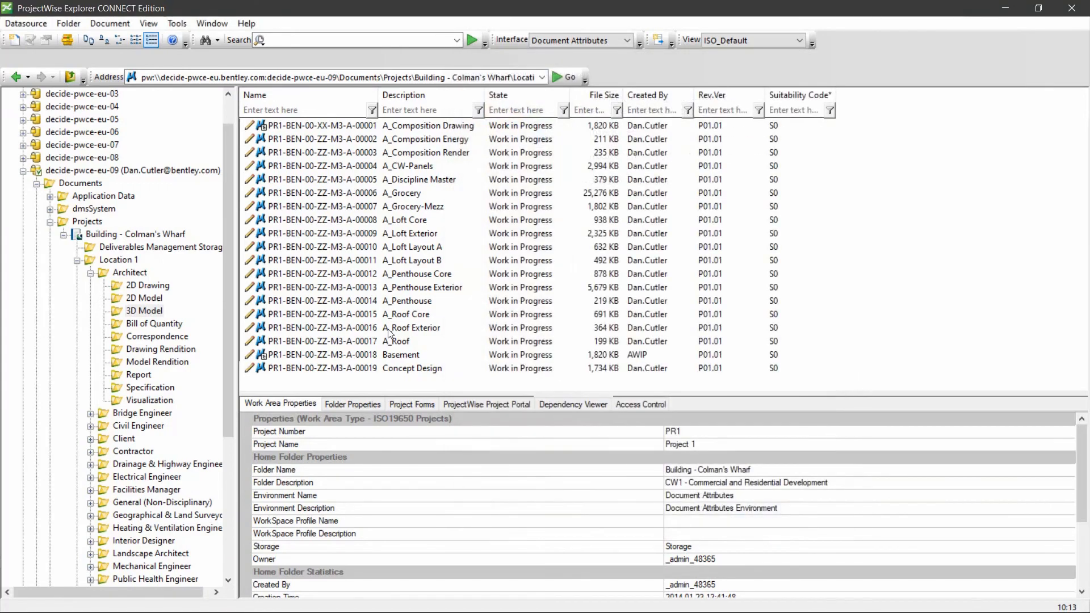
pyautogui.click(302, 369)
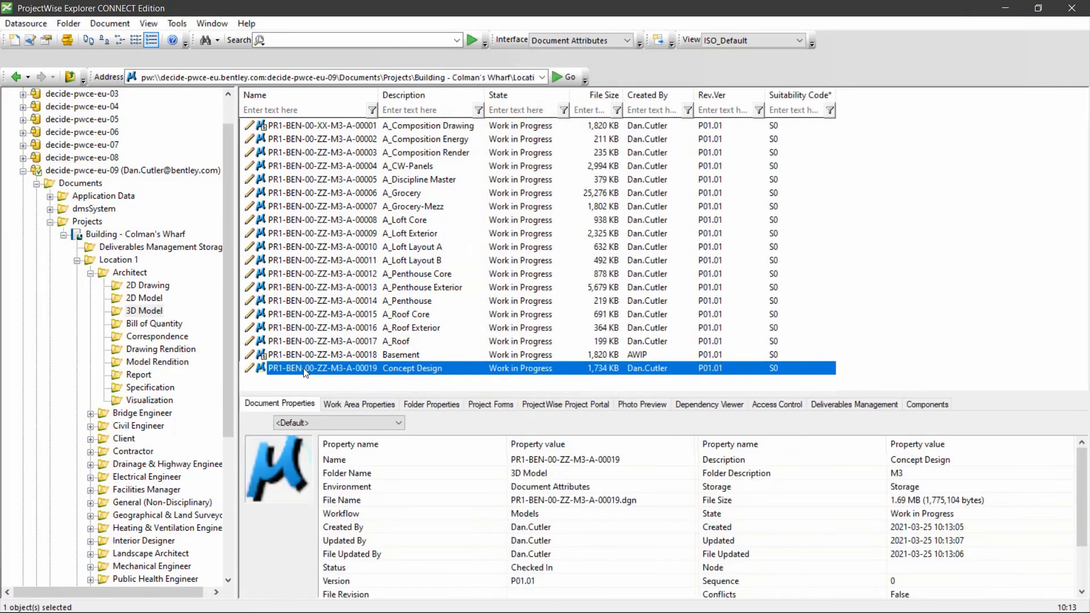